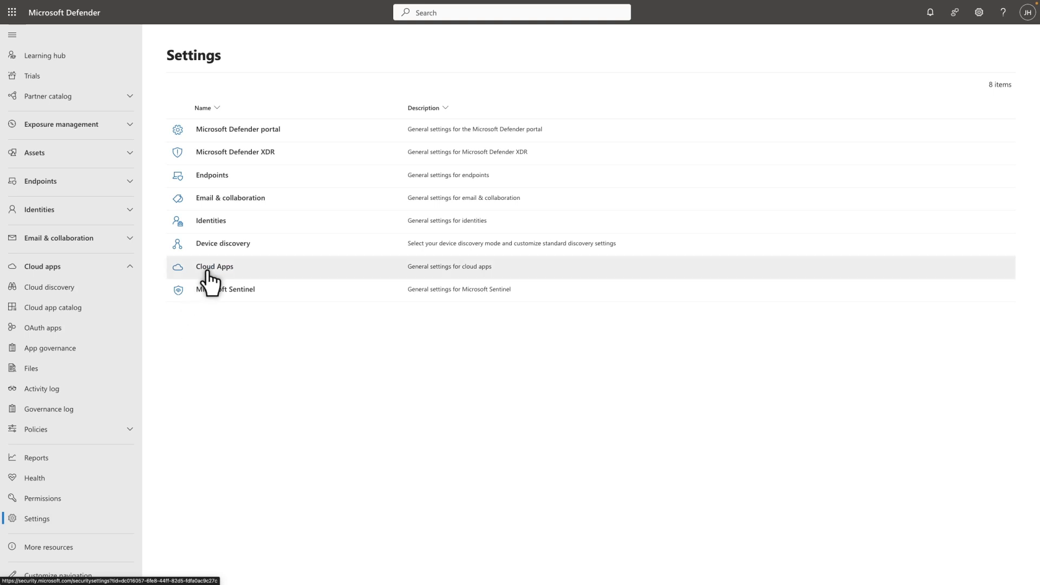
Step: Turn on app governance from the Cloud Apps settings' App governance service status
left_click(211, 267)
scroll(212, 277, "down", 5)
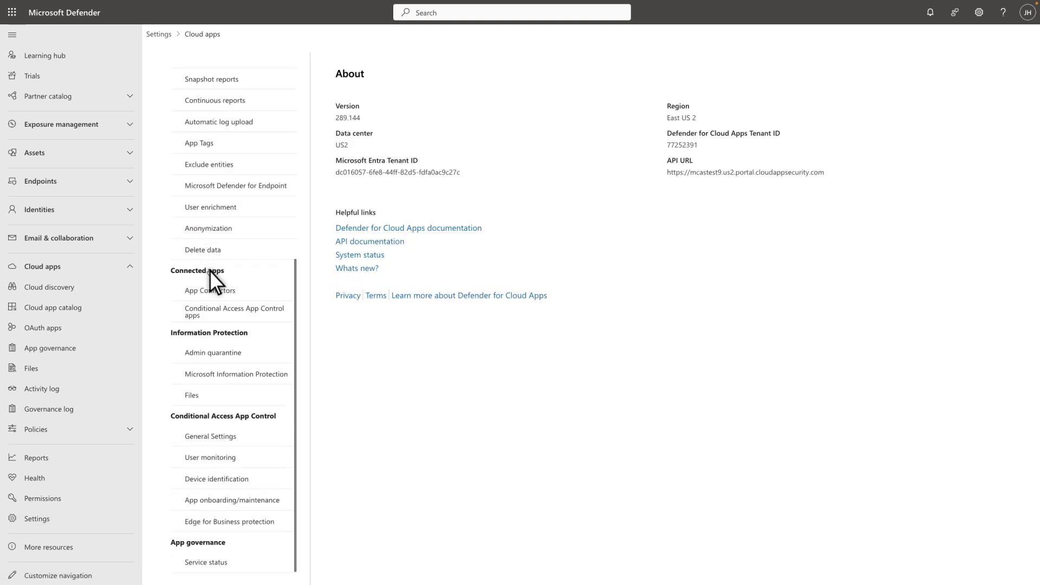
left_click(231, 568)
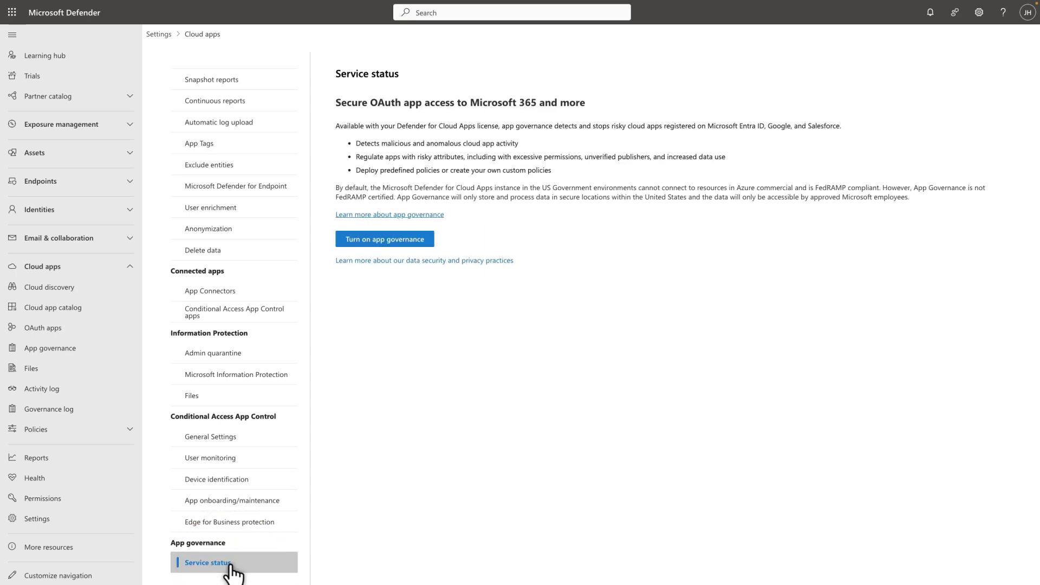
left_click(431, 240)
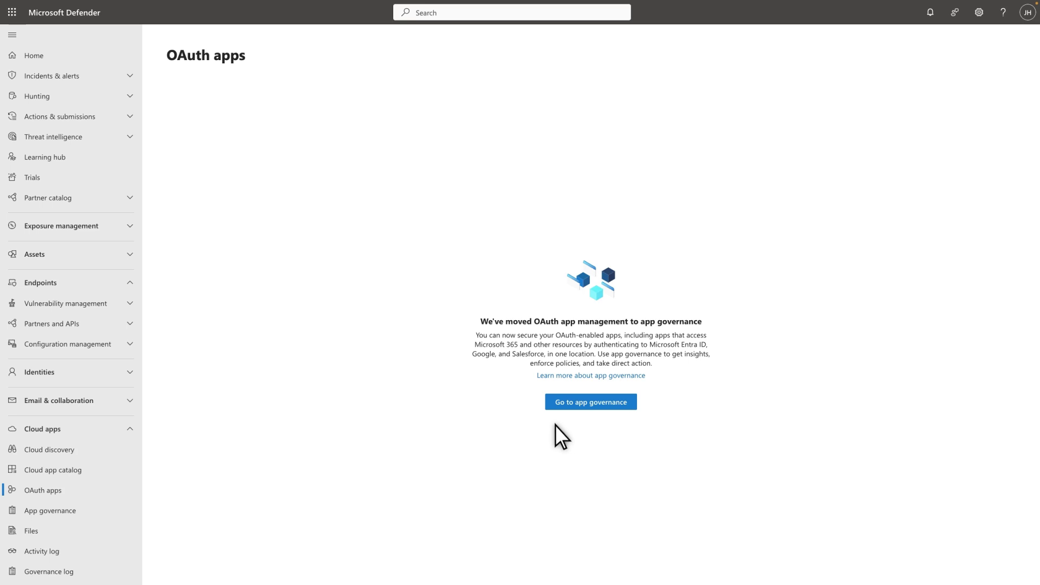
Step: Review the app governance Overview, then list the 85 Microsoft 365 apps and open Azure AD Connector's summary
left_click(567, 406)
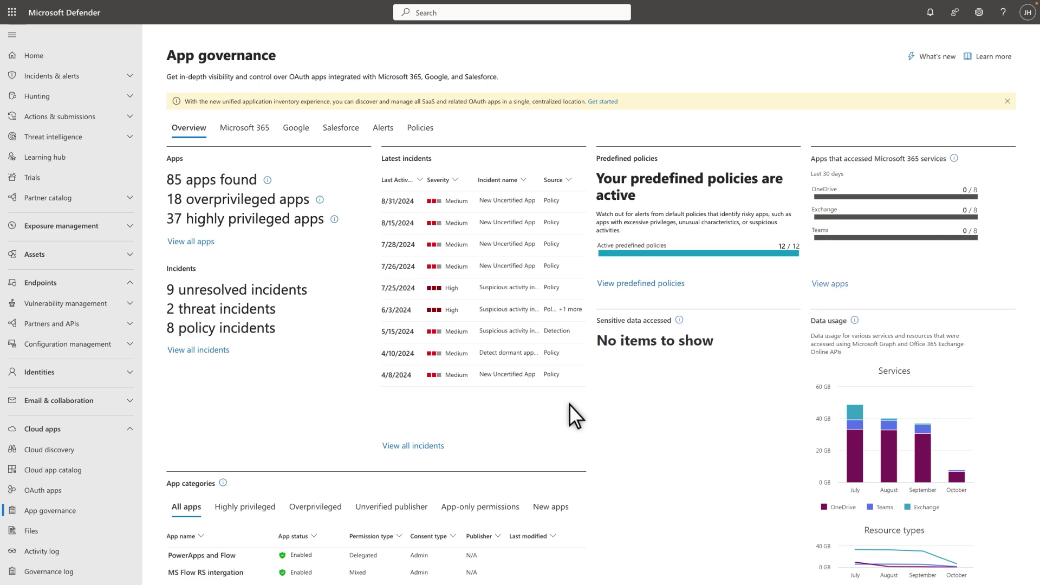
scroll(570, 405, "down", 1)
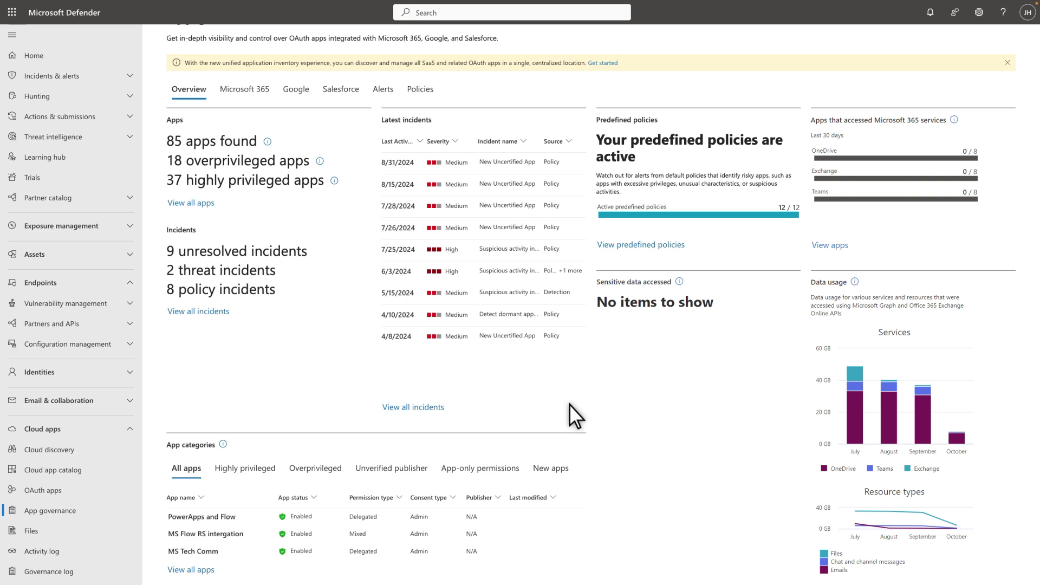
scroll(570, 405, "up", 1)
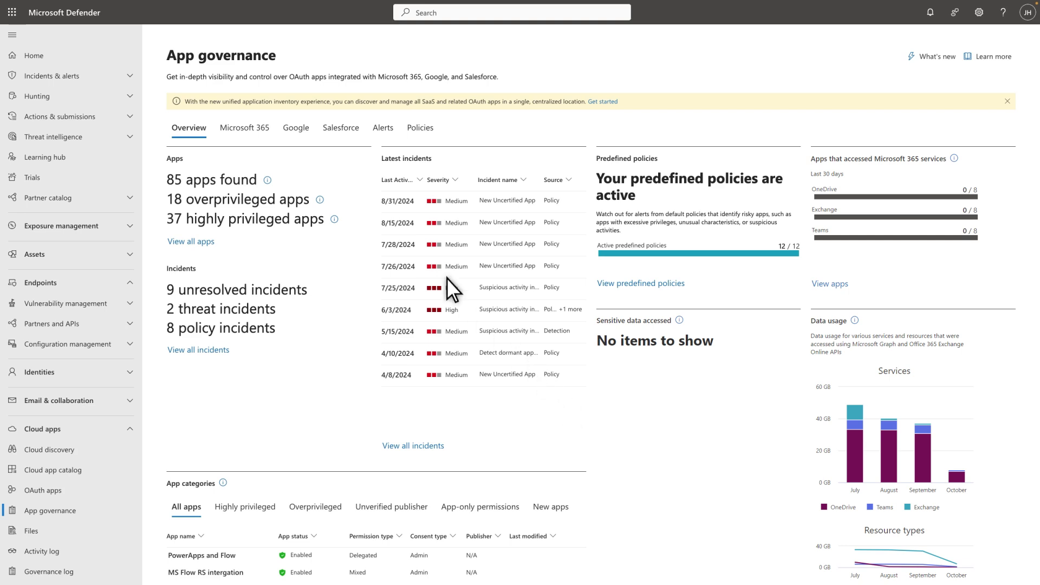
left_click(256, 141)
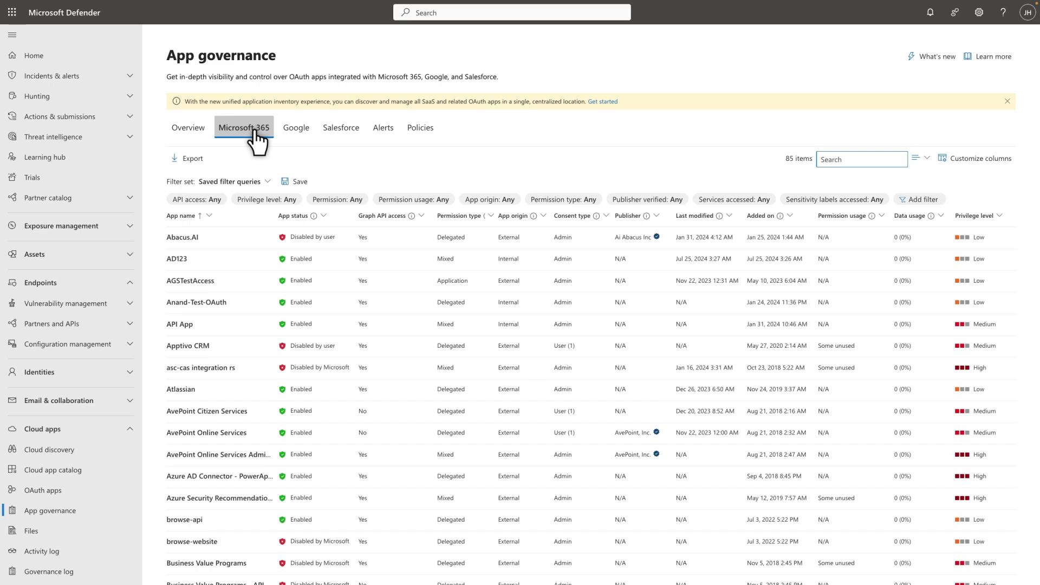
left_click(319, 478)
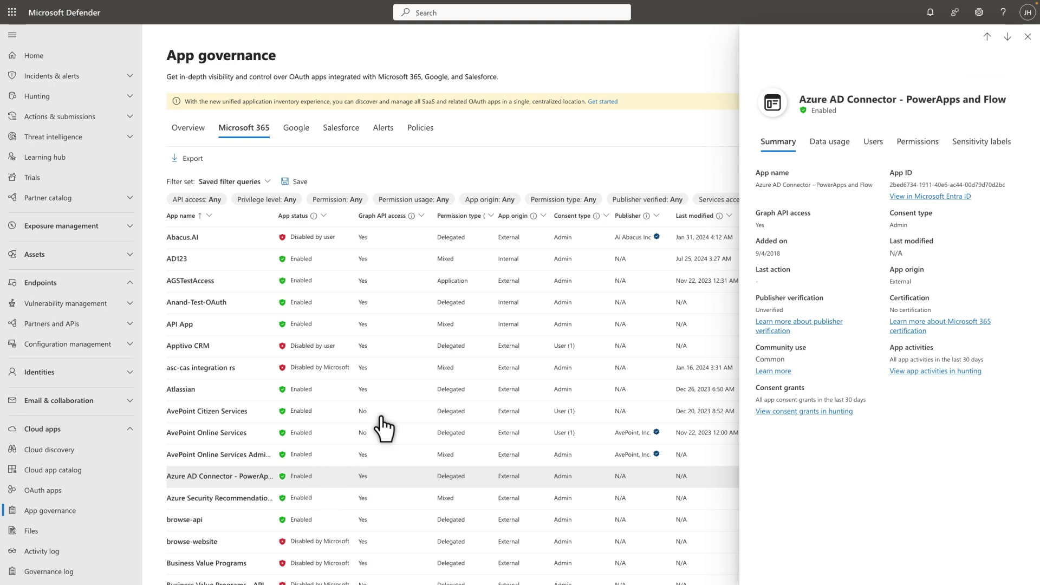
Step: Check the Data usage, Users, Permissions and Sensitivity labels tabs for Azure AD Connector - PowerApps and Flow
left_click(826, 145)
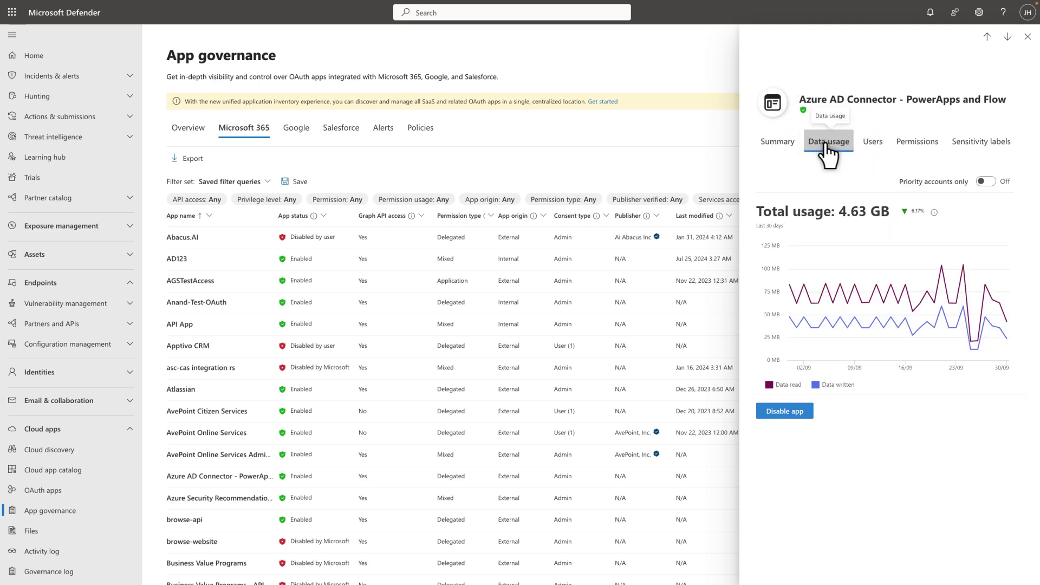
left_click(872, 142)
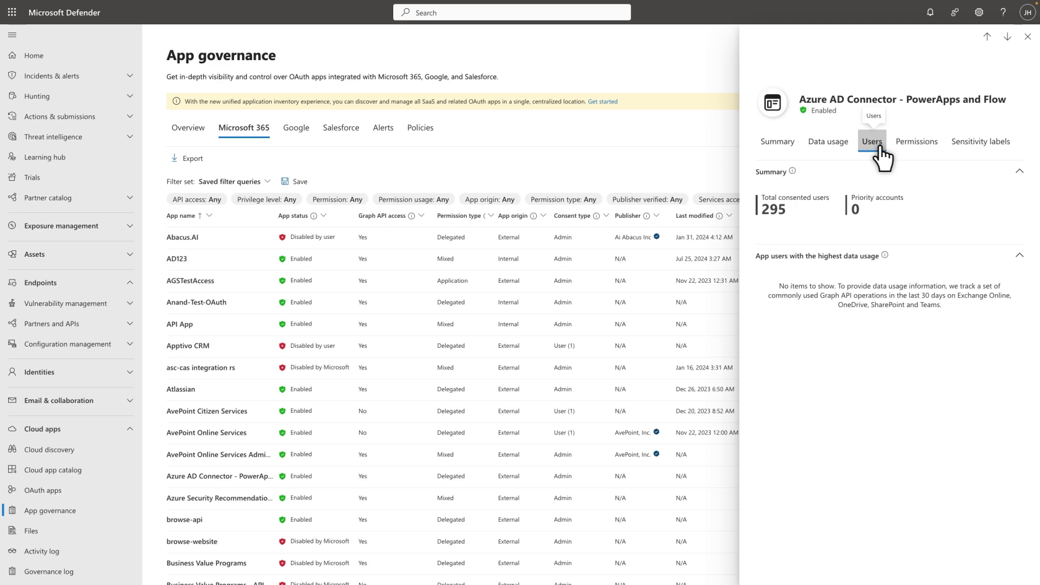
left_click(930, 147)
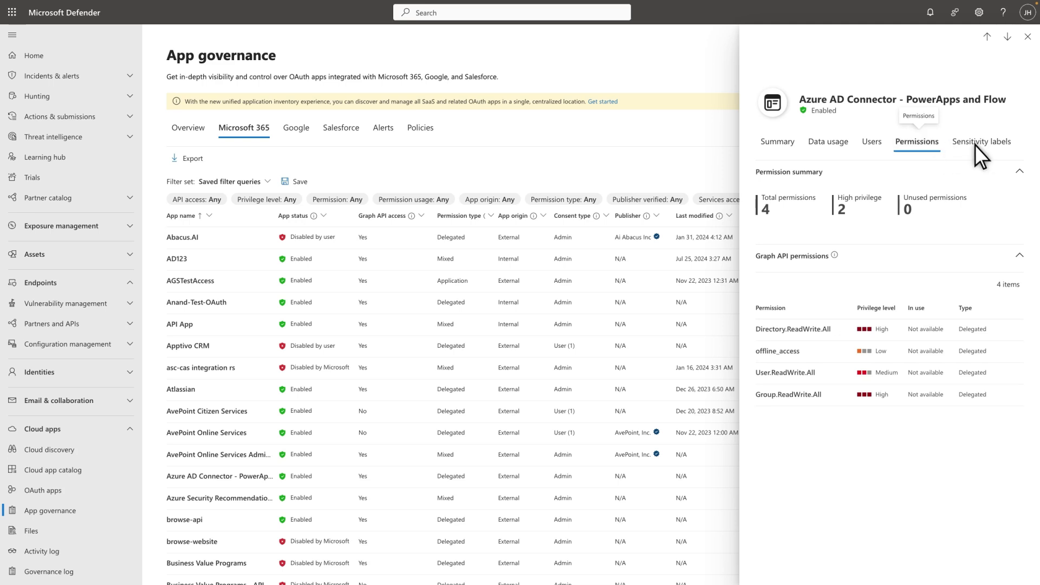
left_click(991, 150)
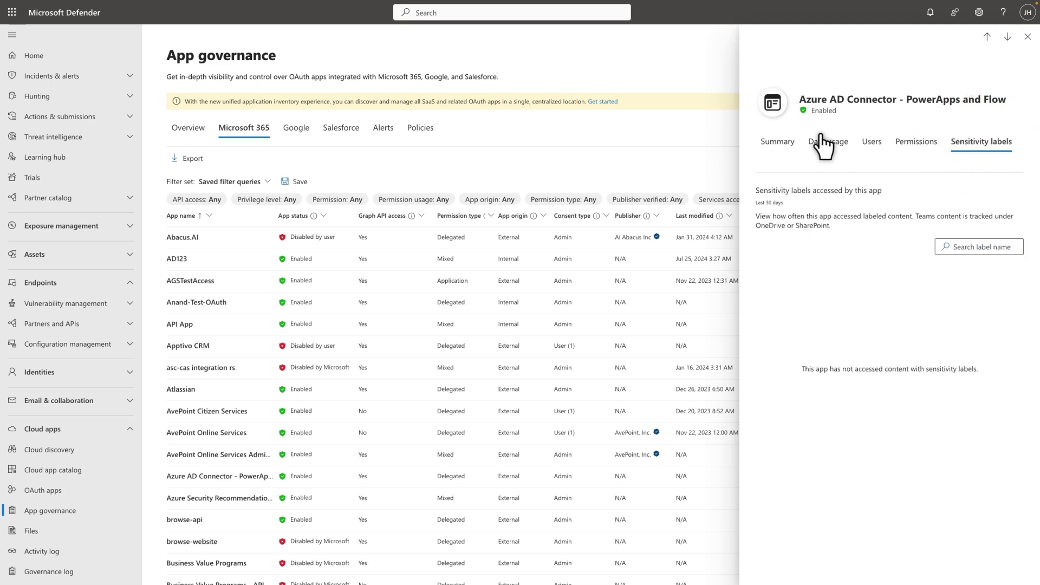
Step: Browse the Google, Salesforce and Alerts tabs, then jump to the app governance incidents
left_click(303, 136)
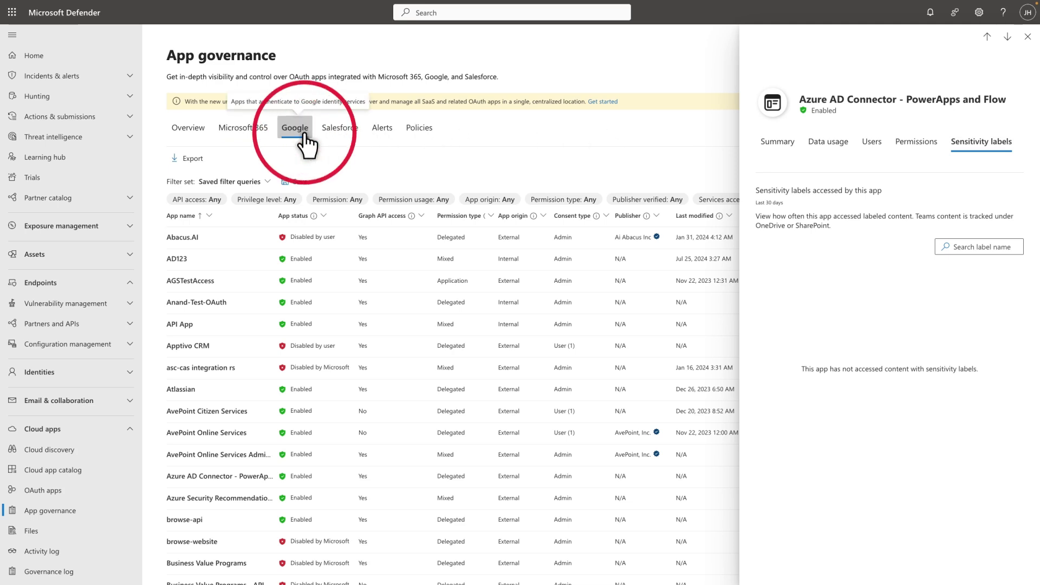
left_click(348, 140)
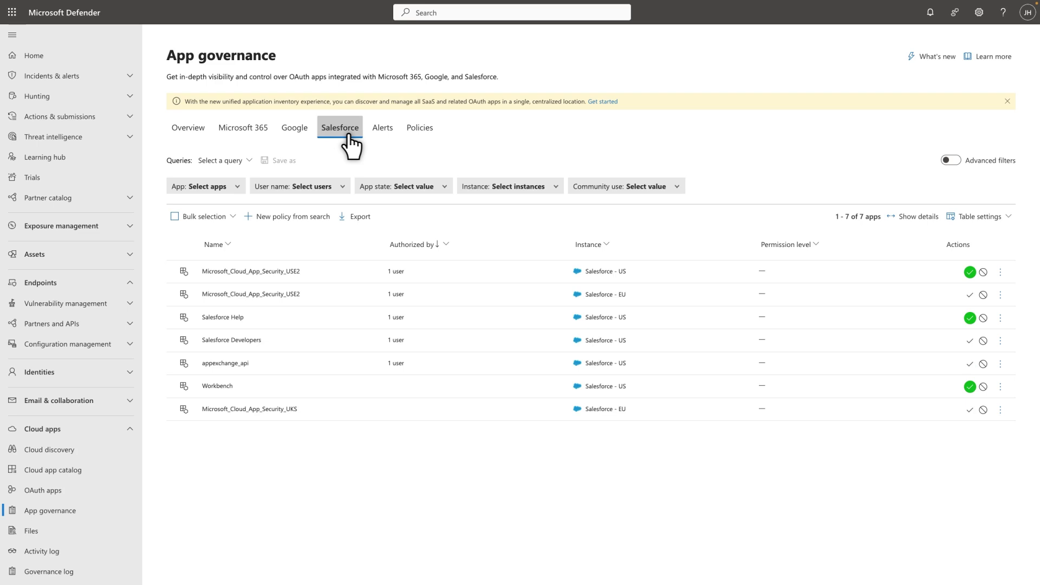
left_click(393, 132)
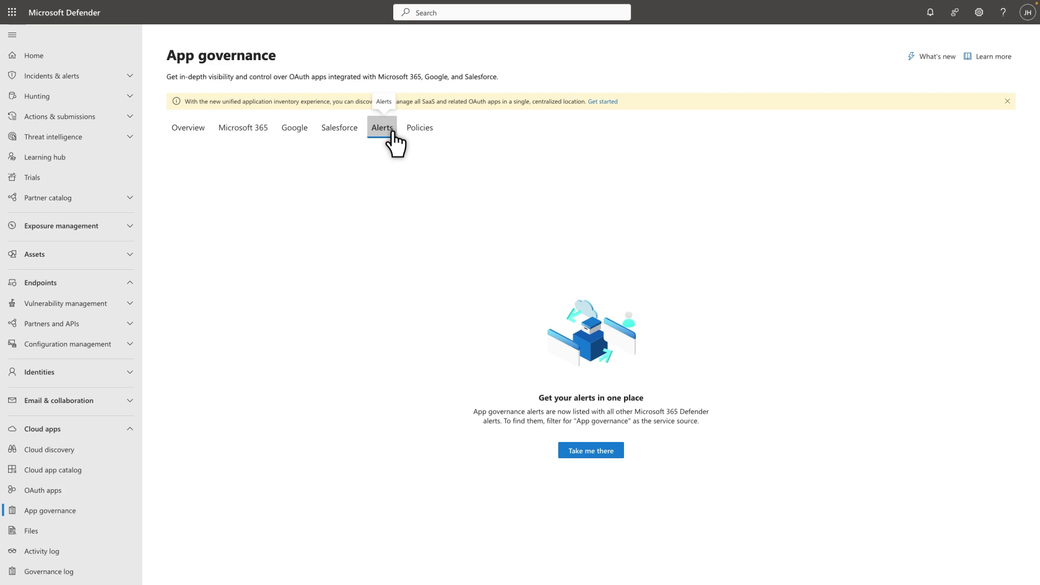
left_click(571, 465)
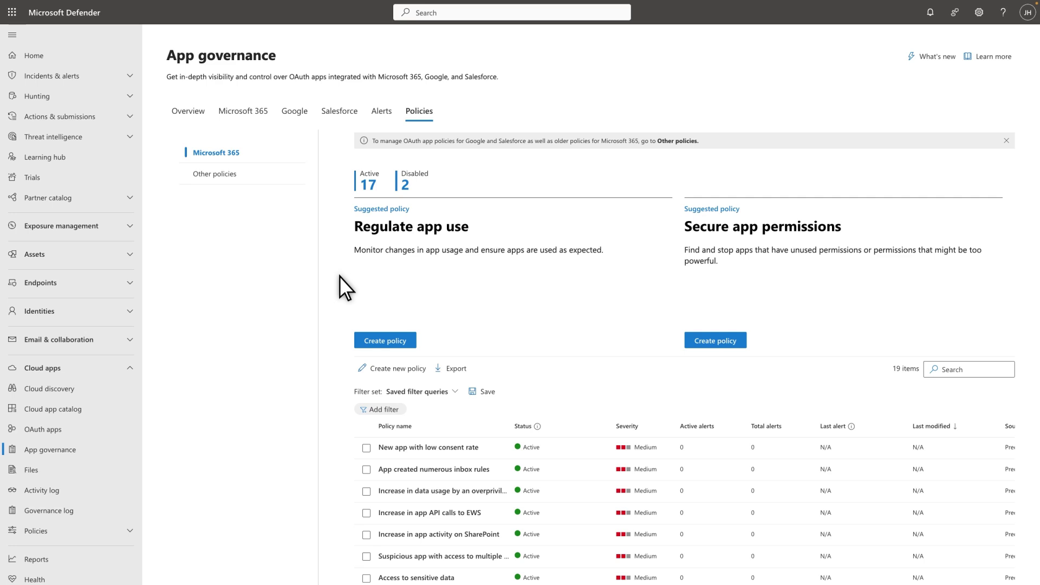
Step: Scroll the 17 active and 2 disabled Microsoft 365 policies, check Other policies, and start a new policy
scroll(340, 277, "down", 3)
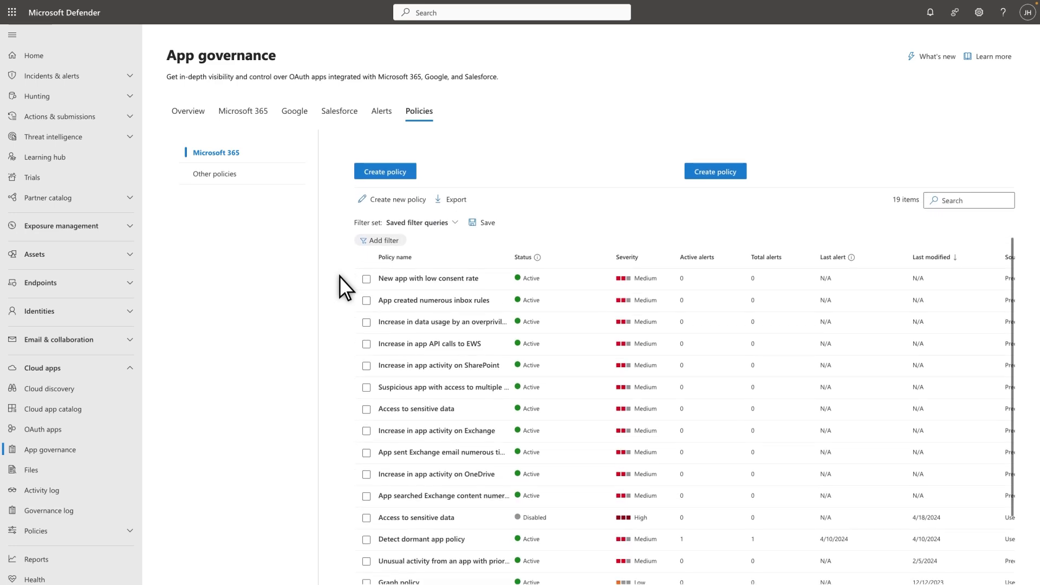
scroll(340, 277, "down", 2)
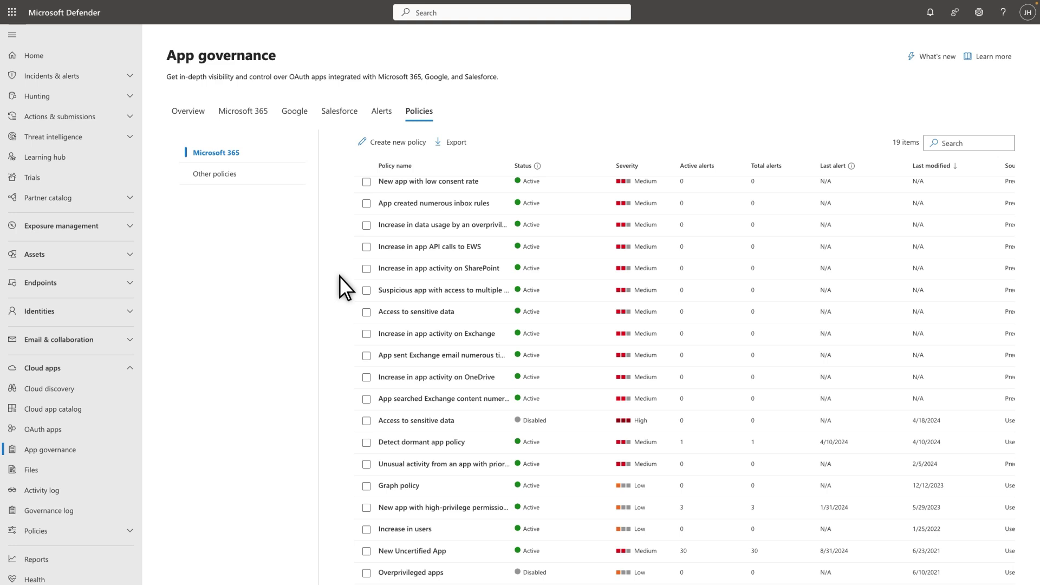
left_click(191, 175)
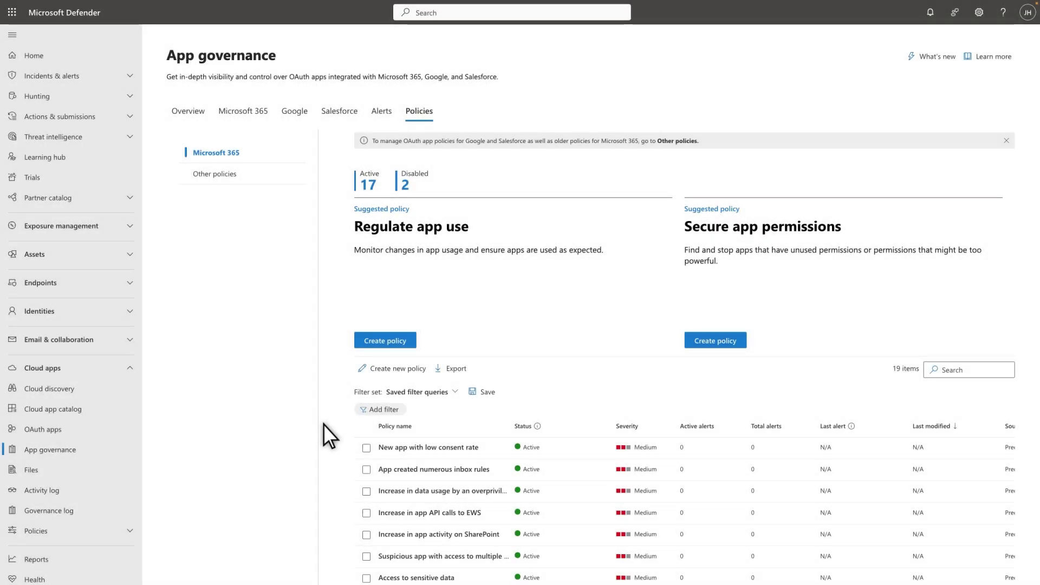
left_click(370, 369)
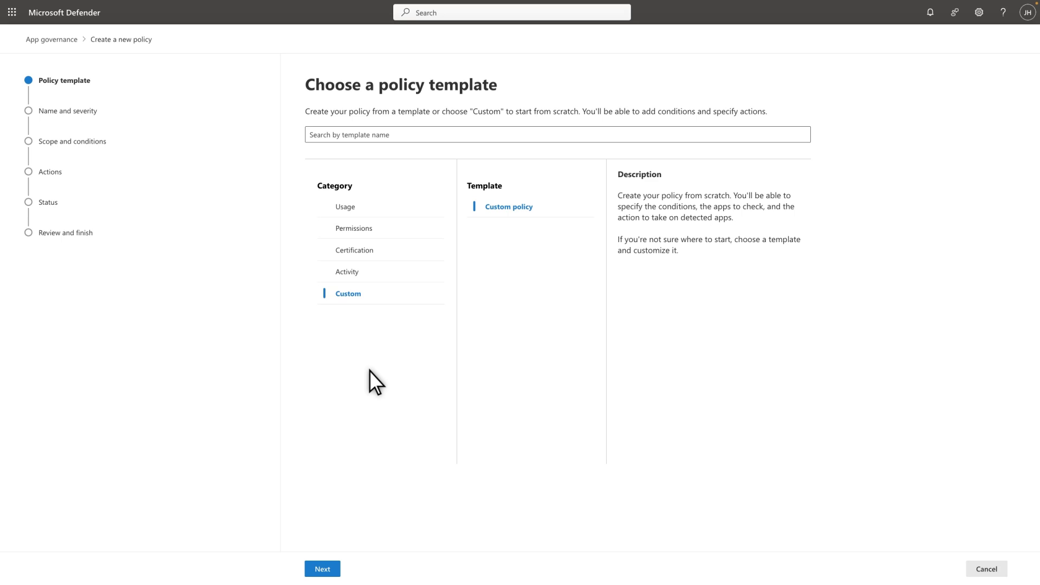
Step: Base the policy on the Permissions 'New highly privileged app' template, keeping its prefilled name and Low severity
left_click(333, 229)
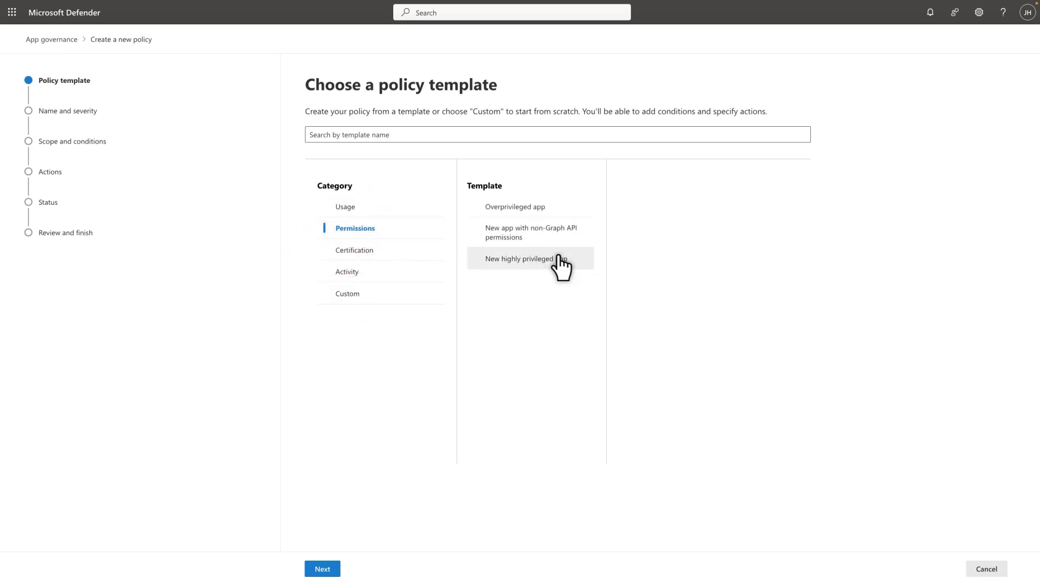
left_click(573, 263)
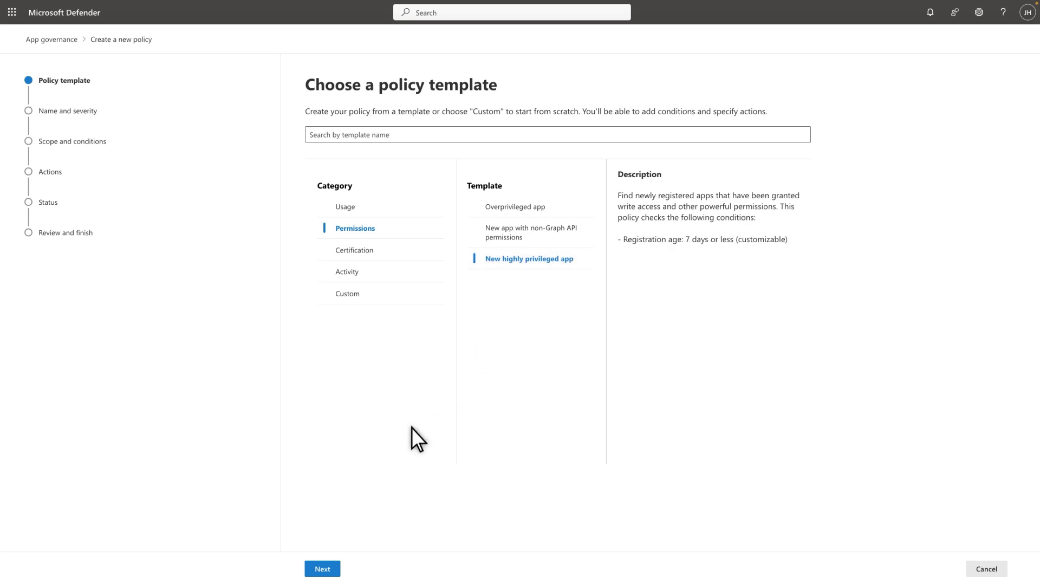
left_click(318, 572)
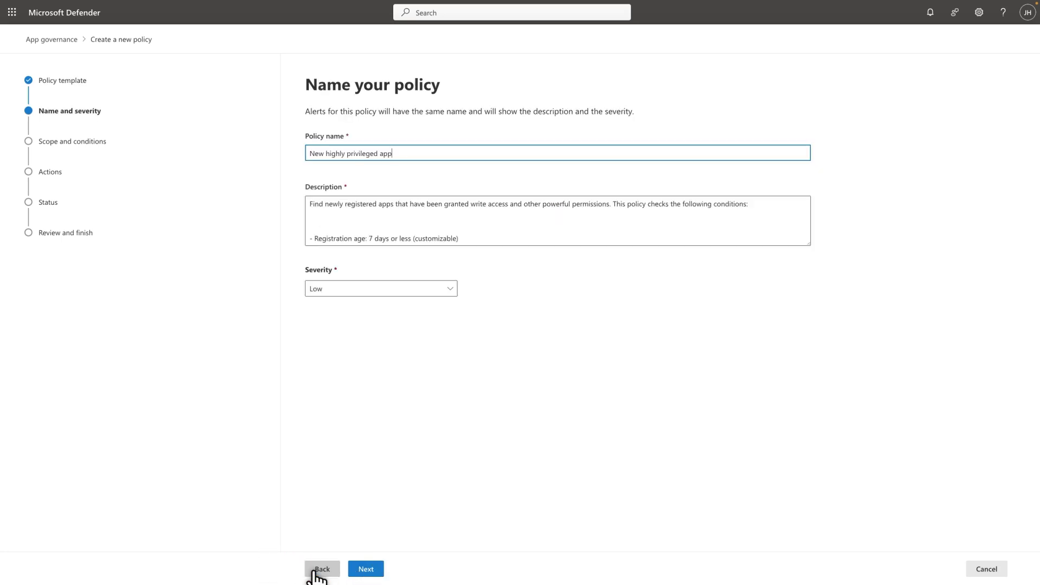
left_click(360, 574)
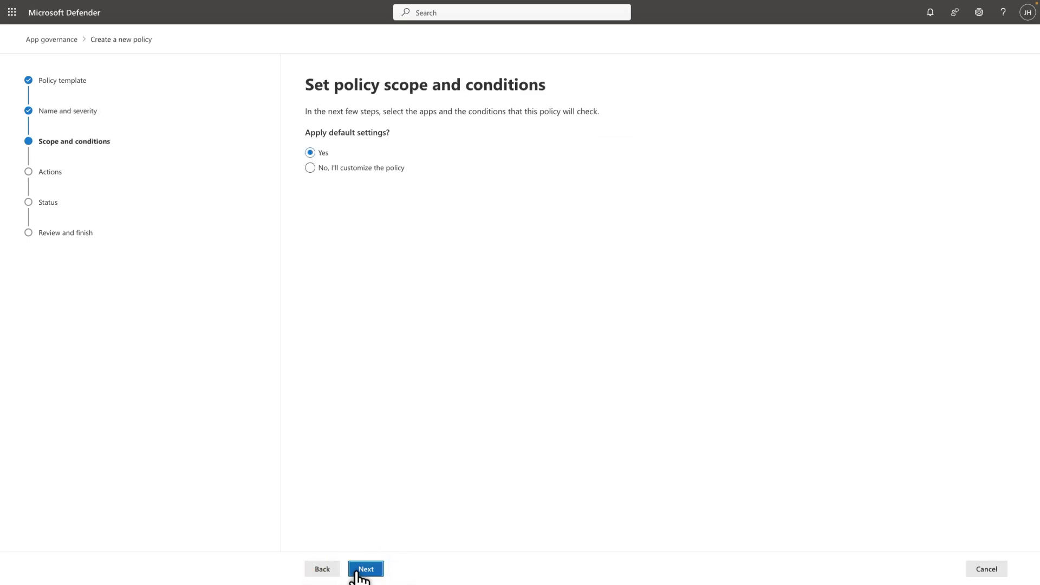
left_click(310, 168)
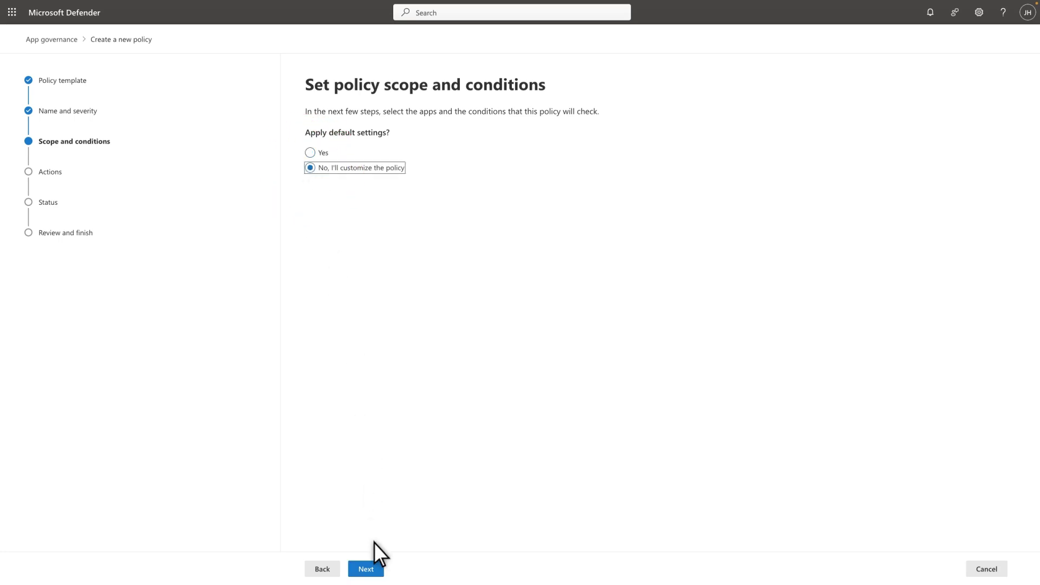
Step: Scope the customized policy to all apps and open its 7-day registration and highly privileged conditions
left_click(374, 573)
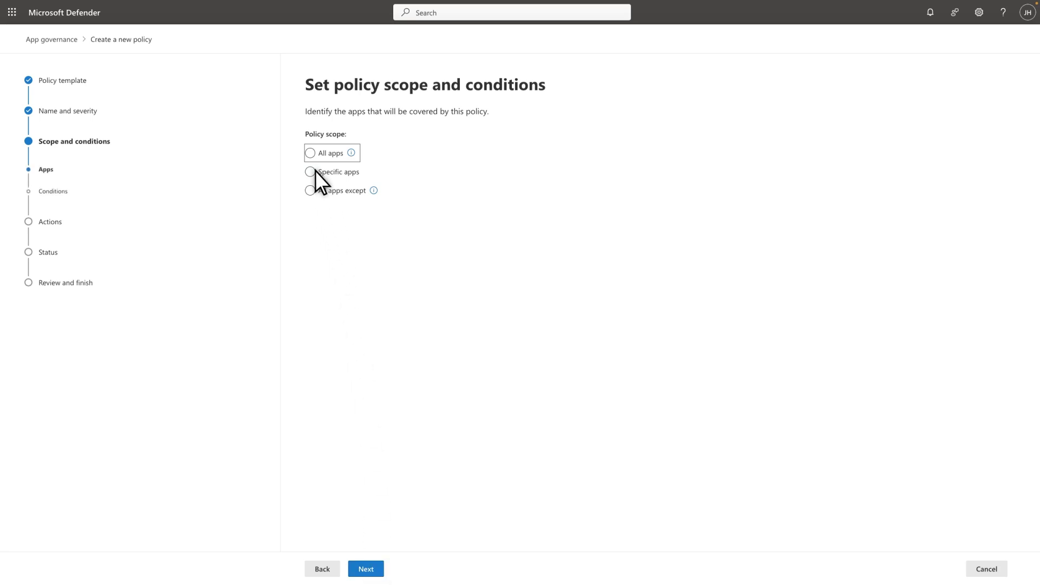
left_click(310, 153)
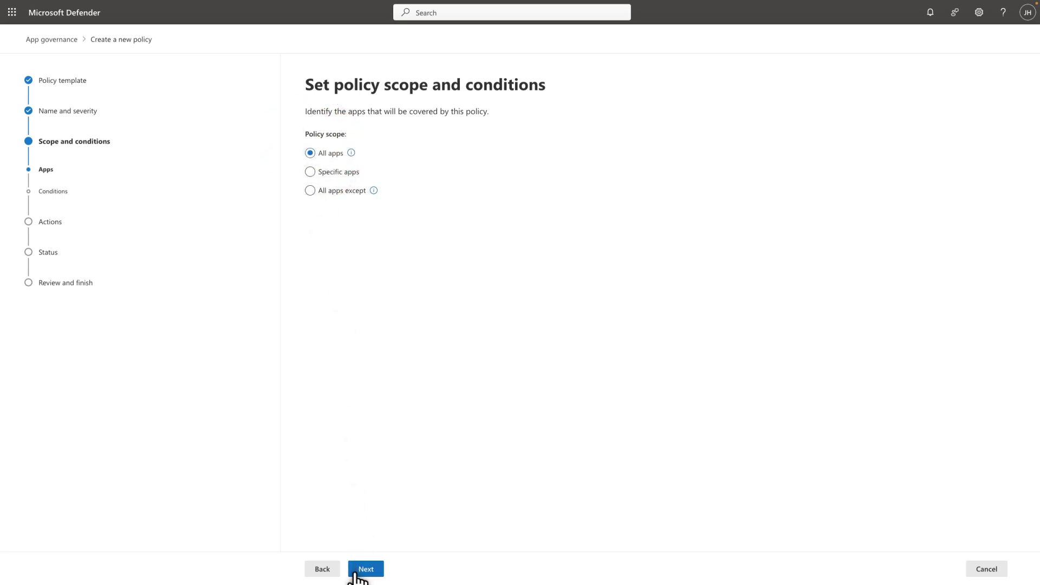
left_click(355, 571)
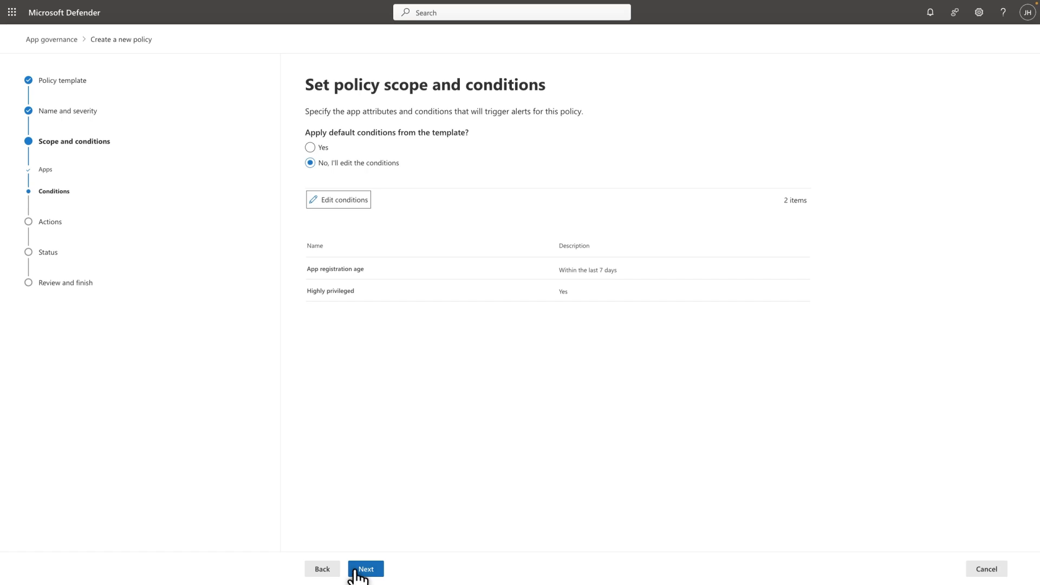
left_click(314, 200)
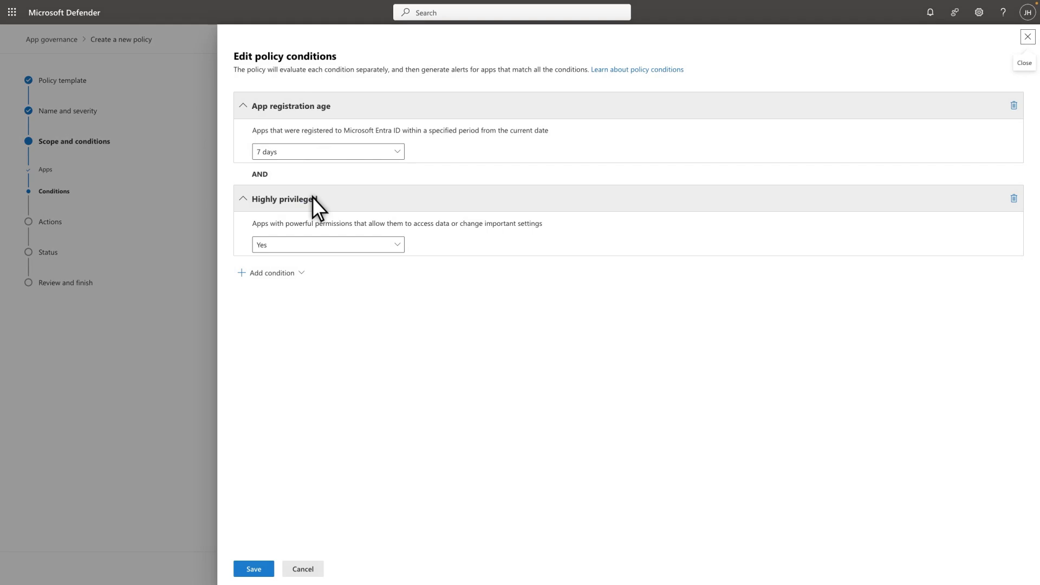
Step: Add a Certification condition set to No certification and save the three conditions
left_click(245, 275)
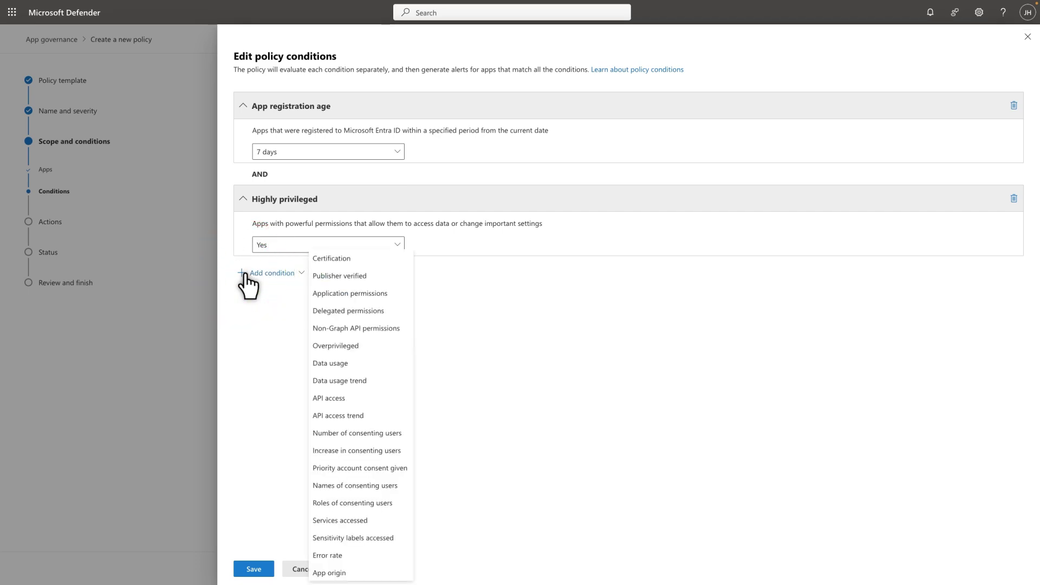
left_click(352, 259)
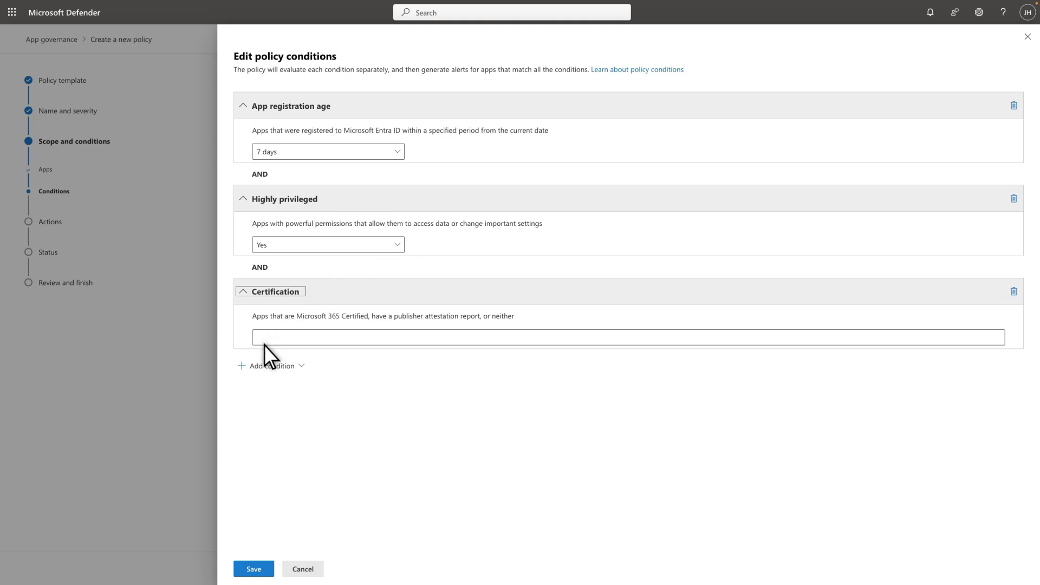
left_click(264, 345)
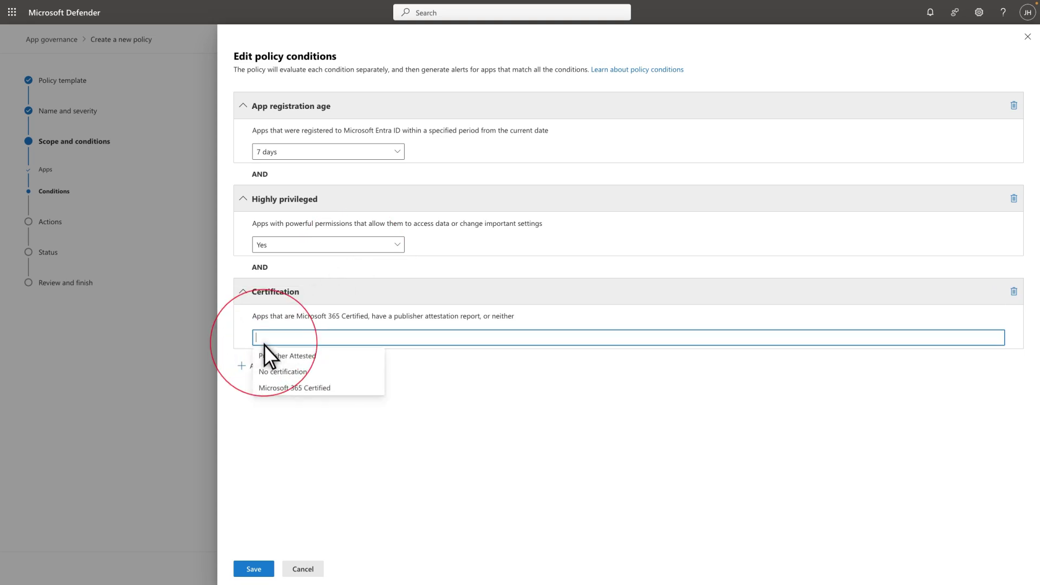
left_click(314, 373)
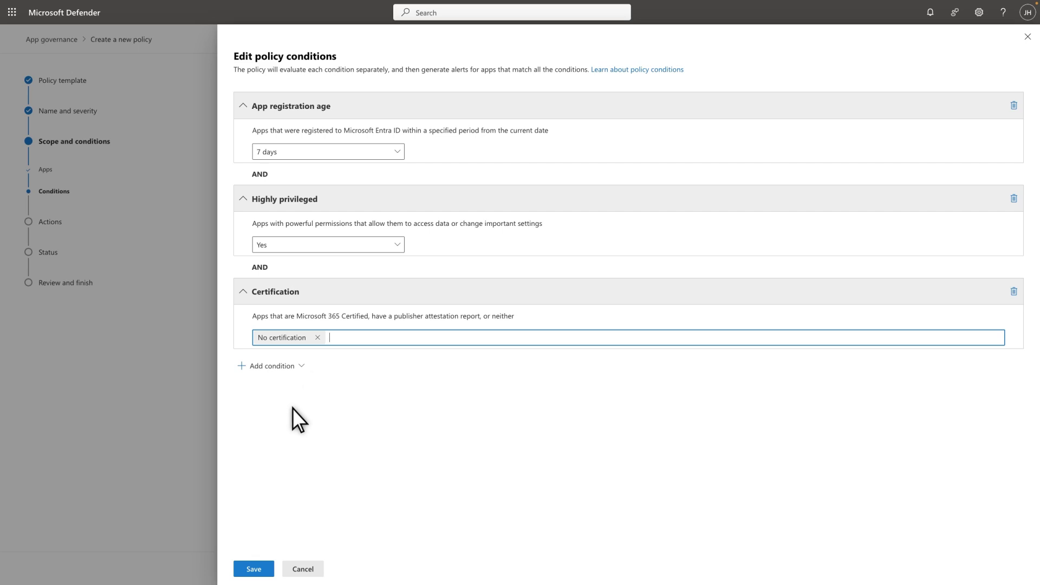
left_click(244, 570)
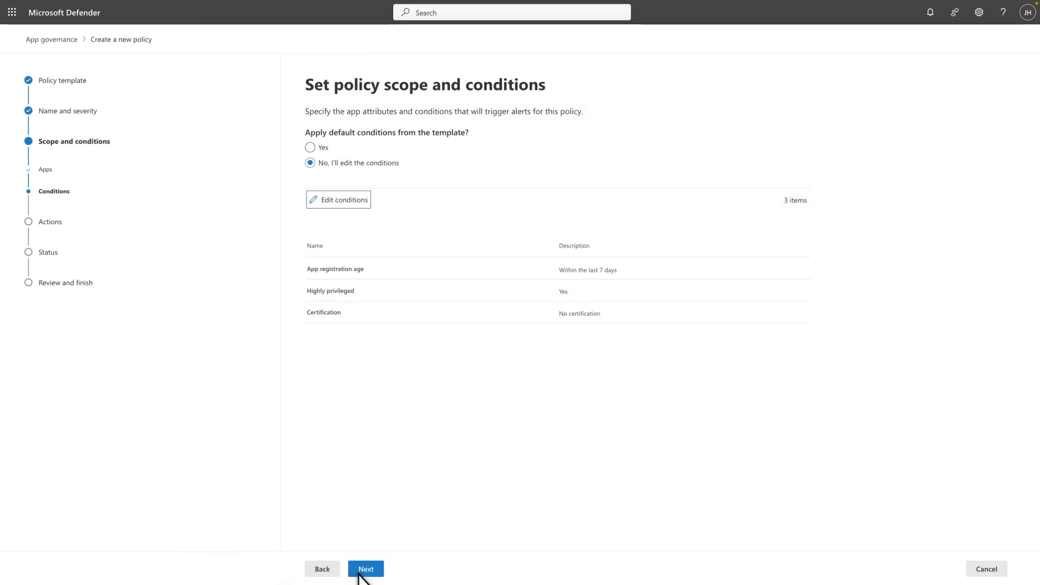
left_click(359, 572)
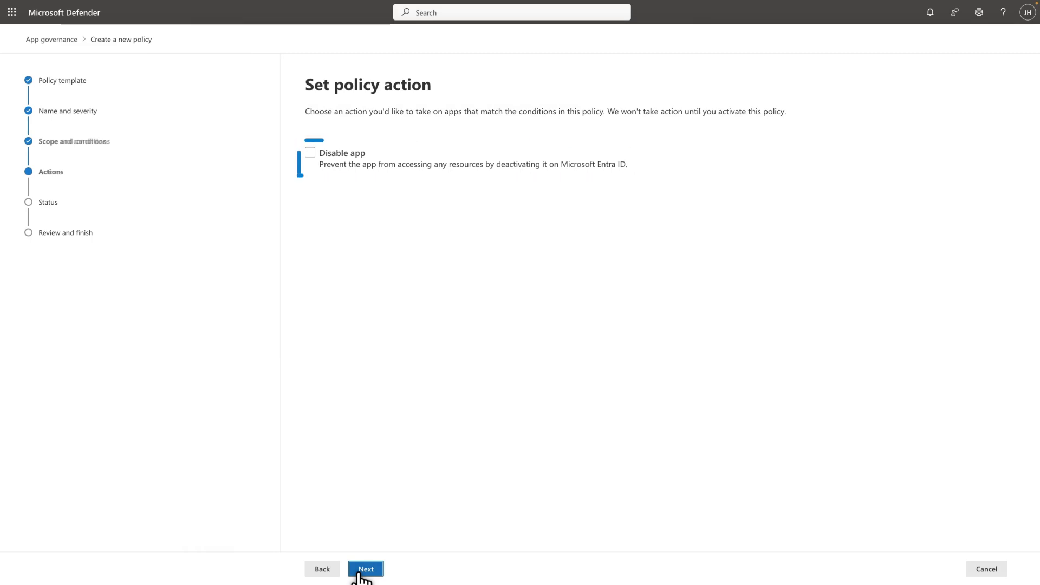
Step: Set the policy to Active without a disable-app action, submit it, and finish the wizard
left_click(358, 573)
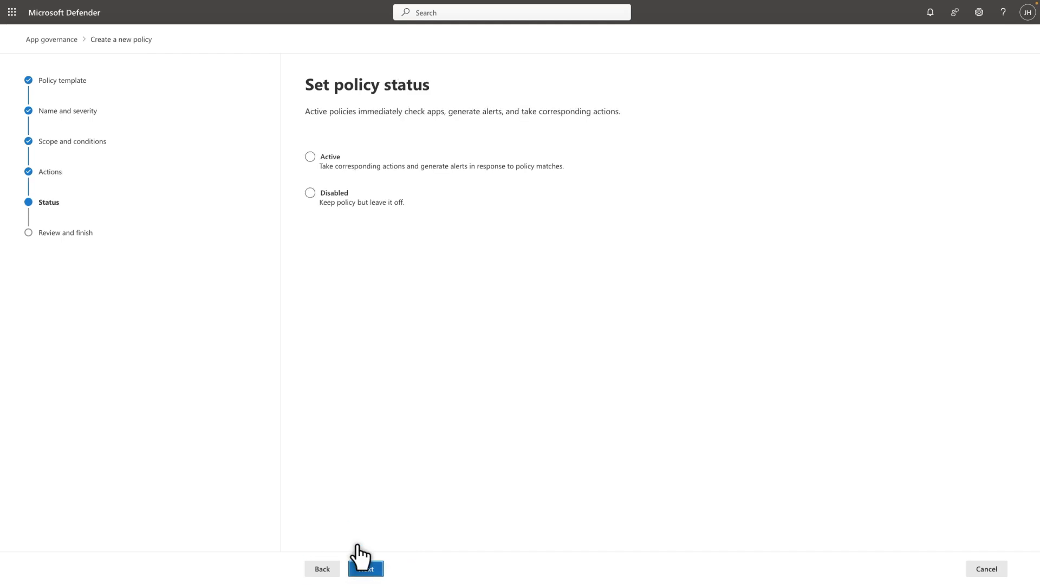
left_click(310, 157)
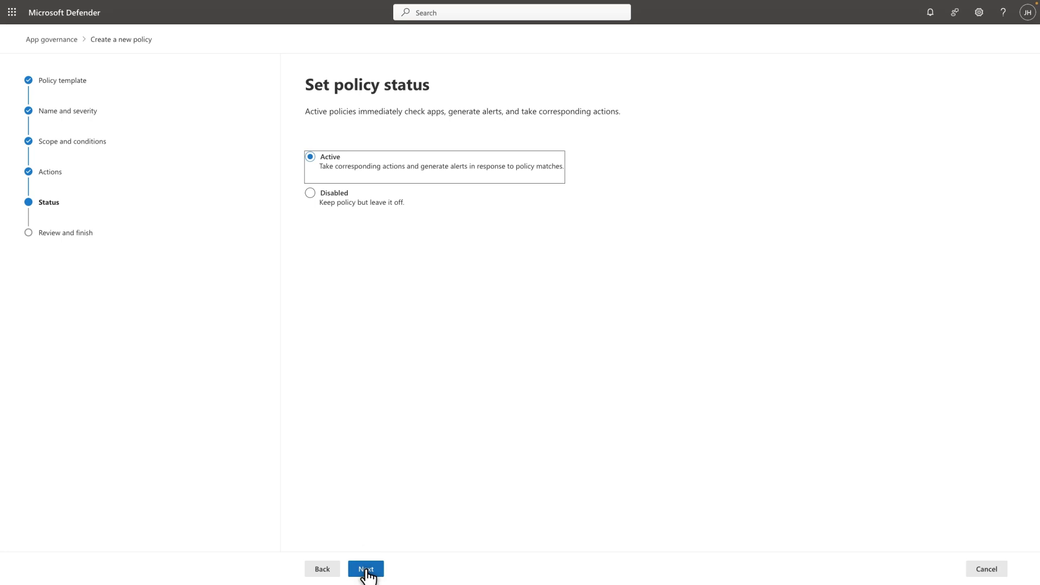
left_click(366, 571)
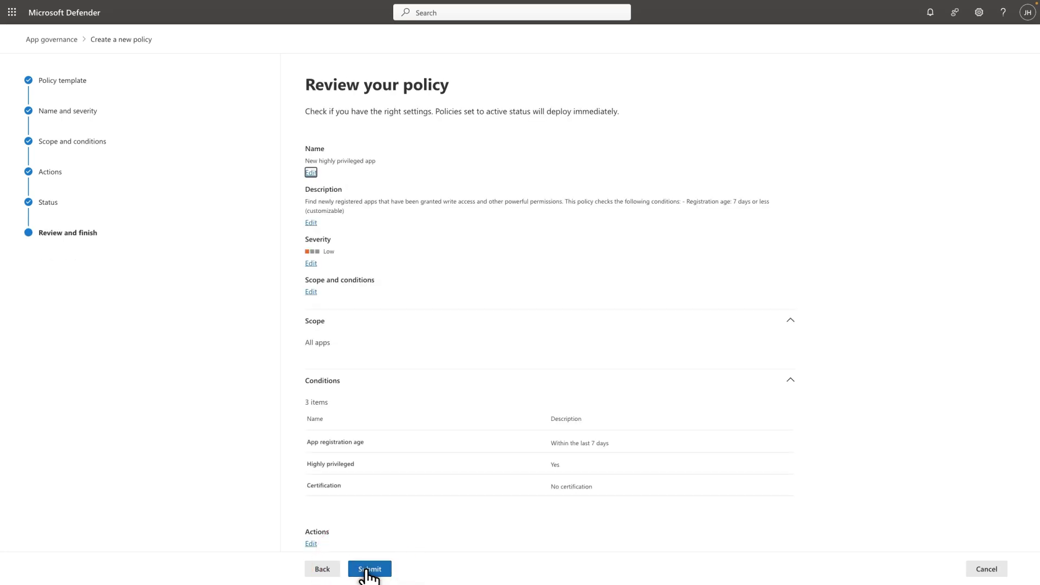
left_click(369, 570)
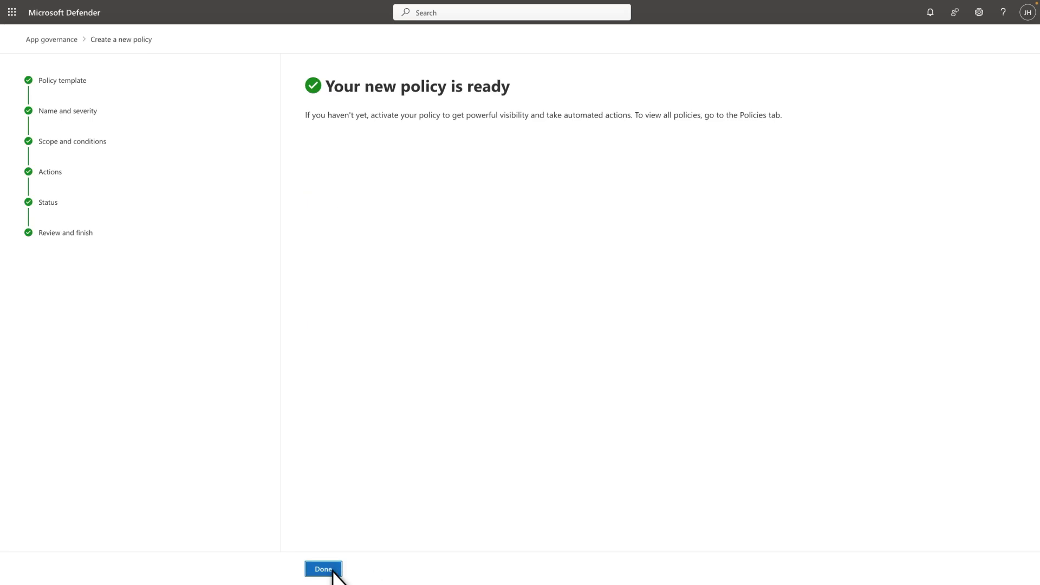
left_click(312, 575)
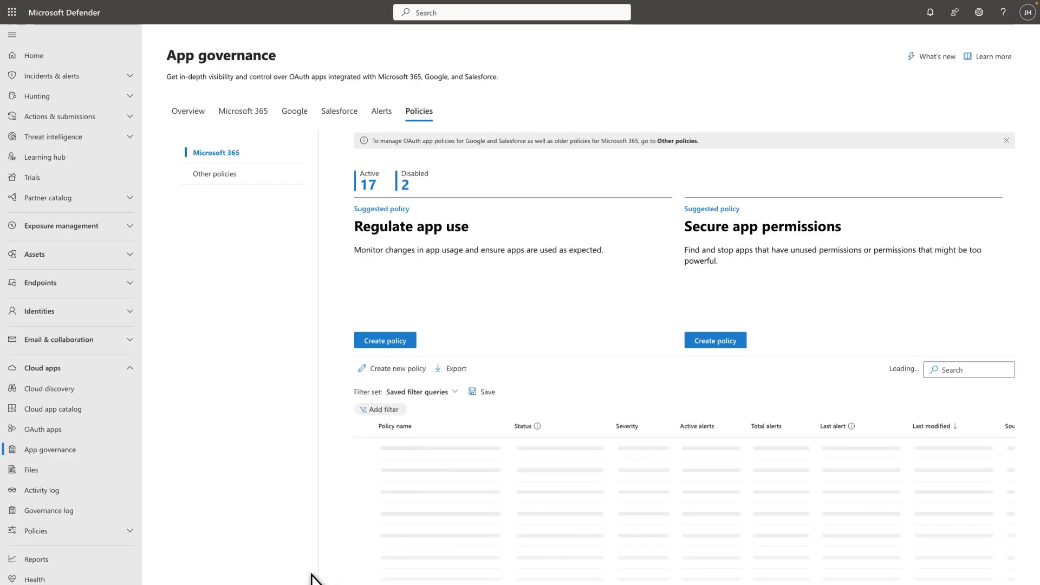